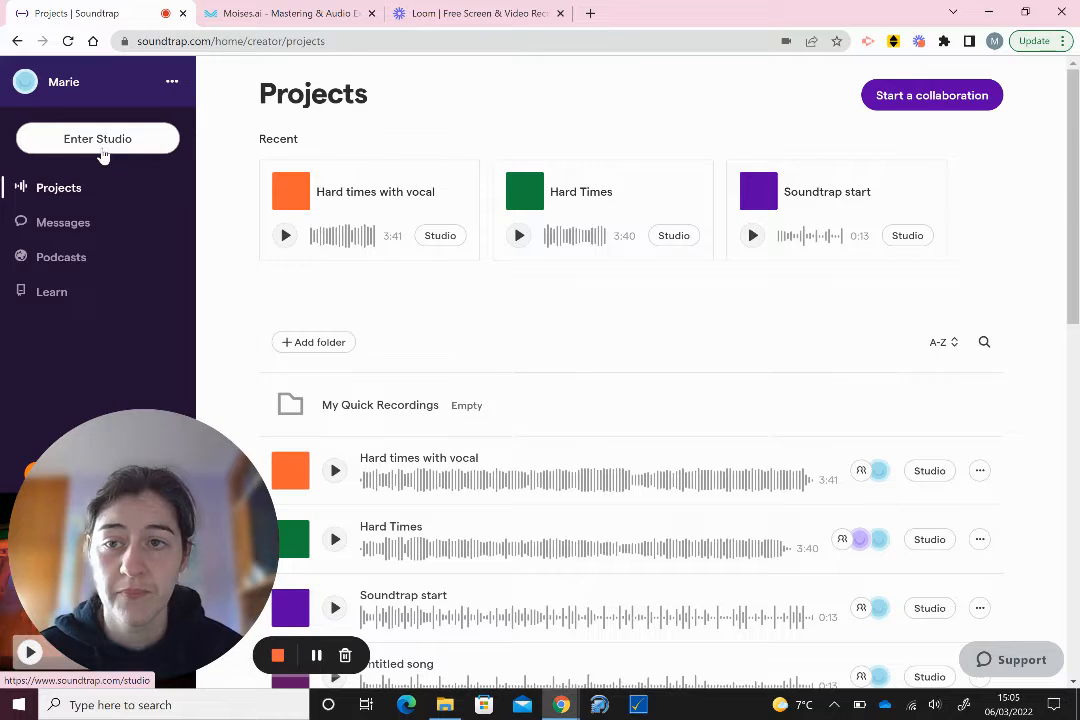
- Enter the studio from the Projects page to reach the New project choice
{"action": "left_click", "coordinate": [104, 152]}
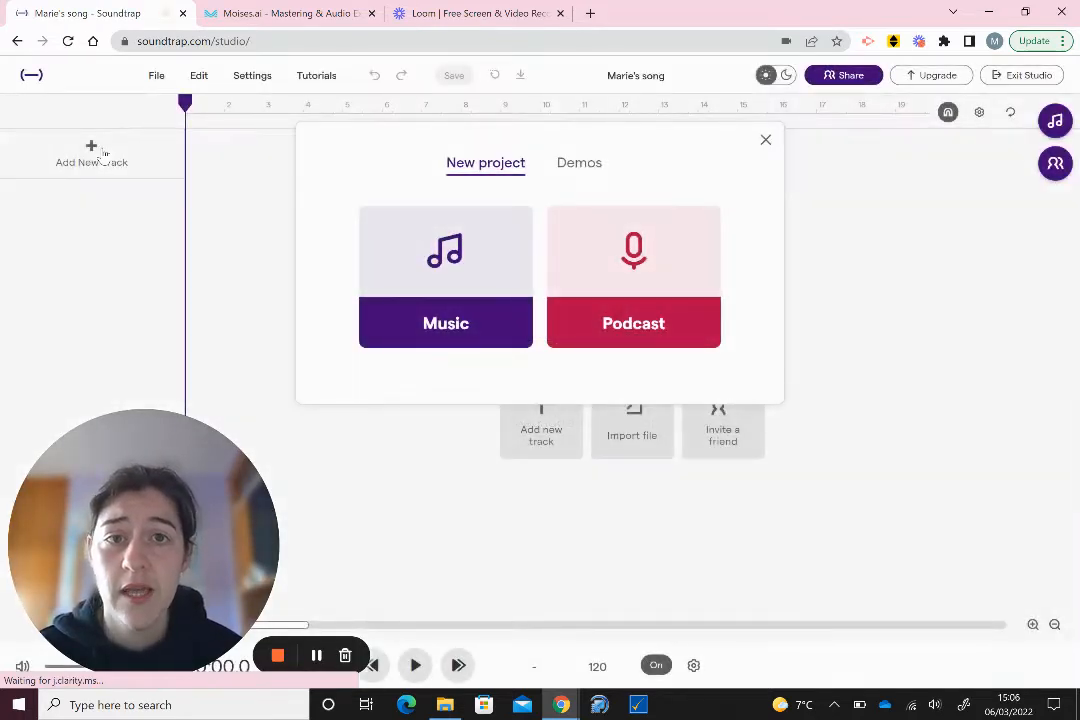
- Start a new Music project titled 'Hard Times edit' and reposition the playhead on the timeline
{"action": "left_click", "coordinate": [459, 292]}
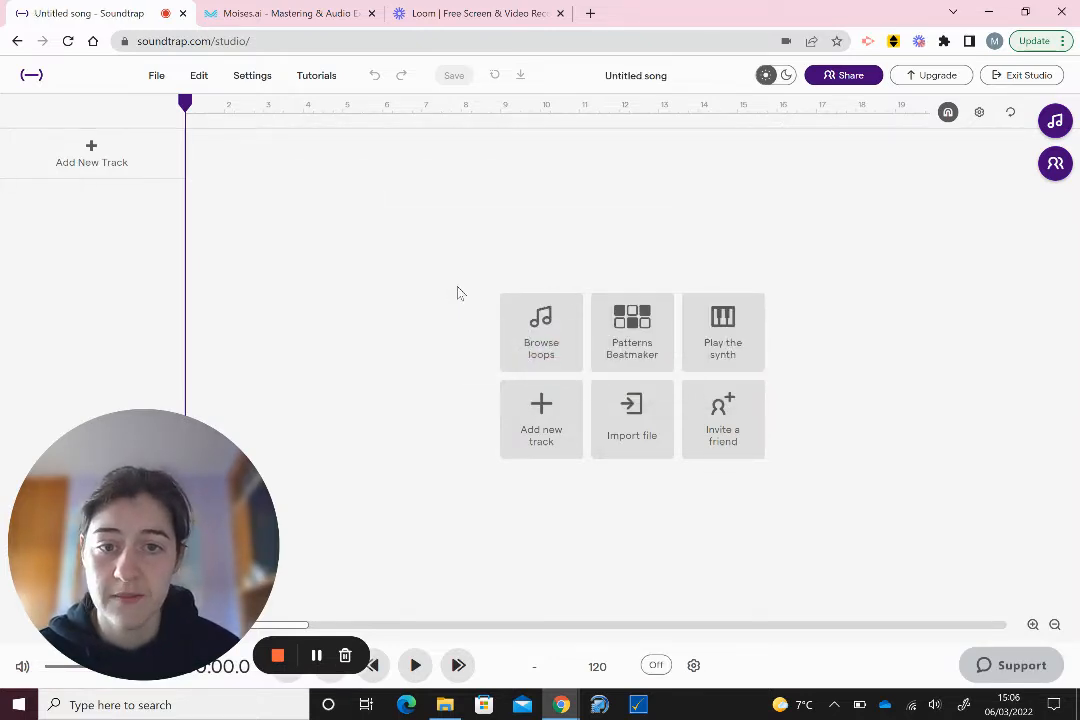
{"action": "left_click", "coordinate": [635, 77]}
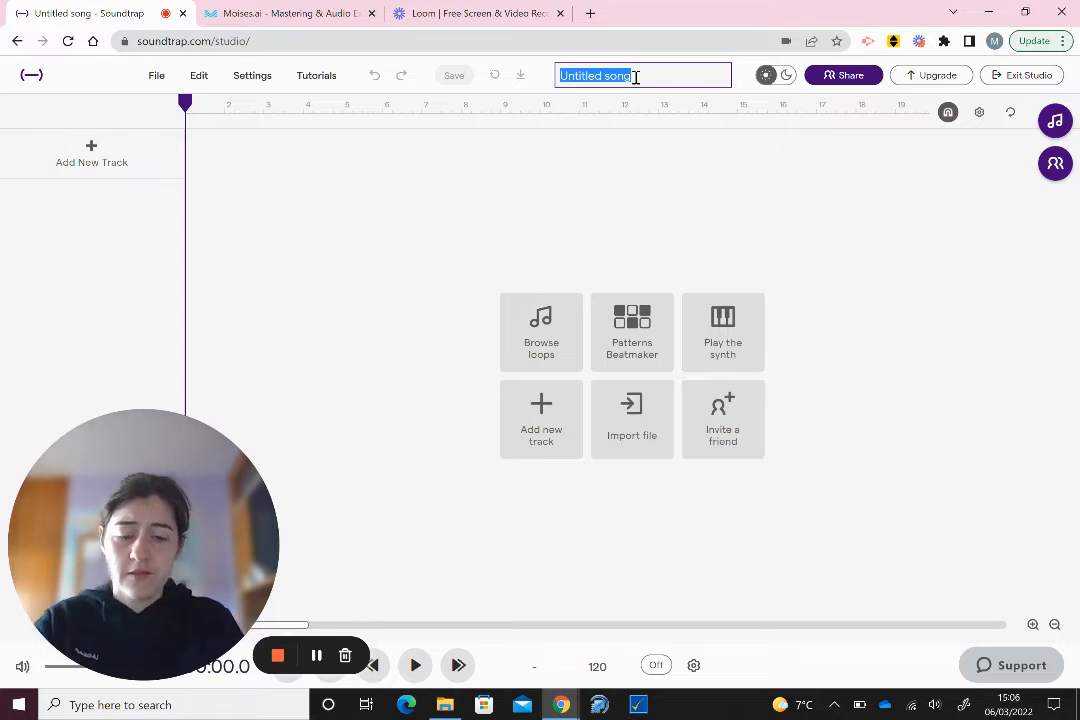
{"action": "type", "text": "Hard Times"}
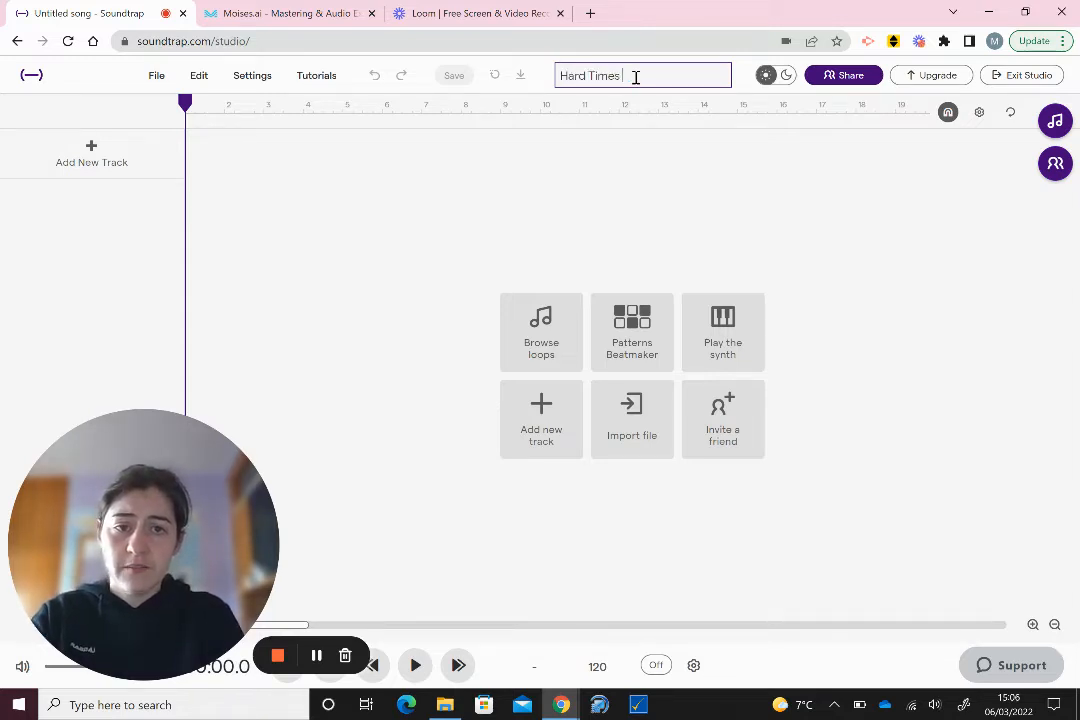
{"action": "type", "text": " edit"}
{"action": "key", "text": "Return"}
{"action": "left_click", "coordinate": [657, 183]}
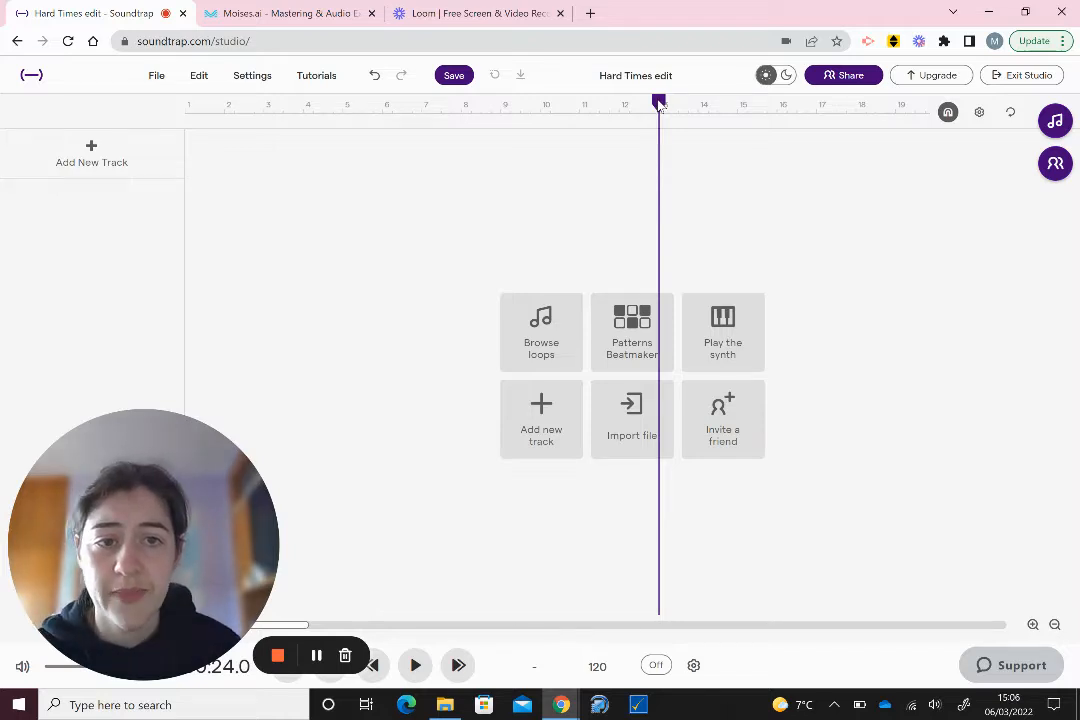
{"action": "left_click_drag", "start_coordinate": [659, 104], "coordinate": [169, 166]}
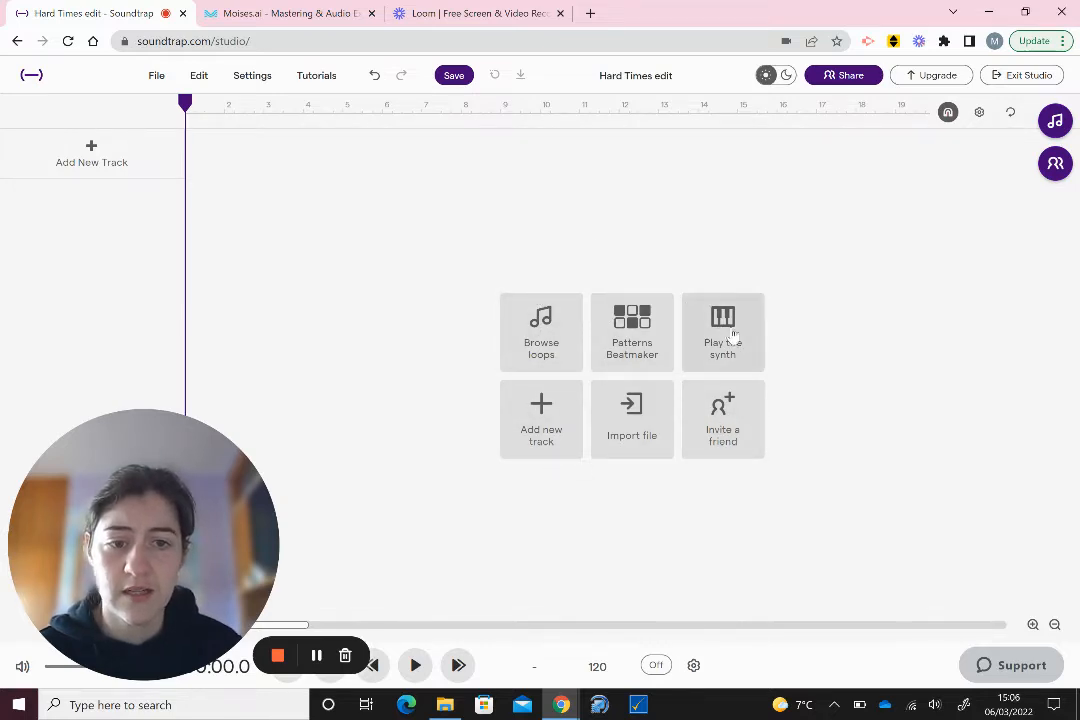
{"action": "left_click", "coordinate": [626, 441]}
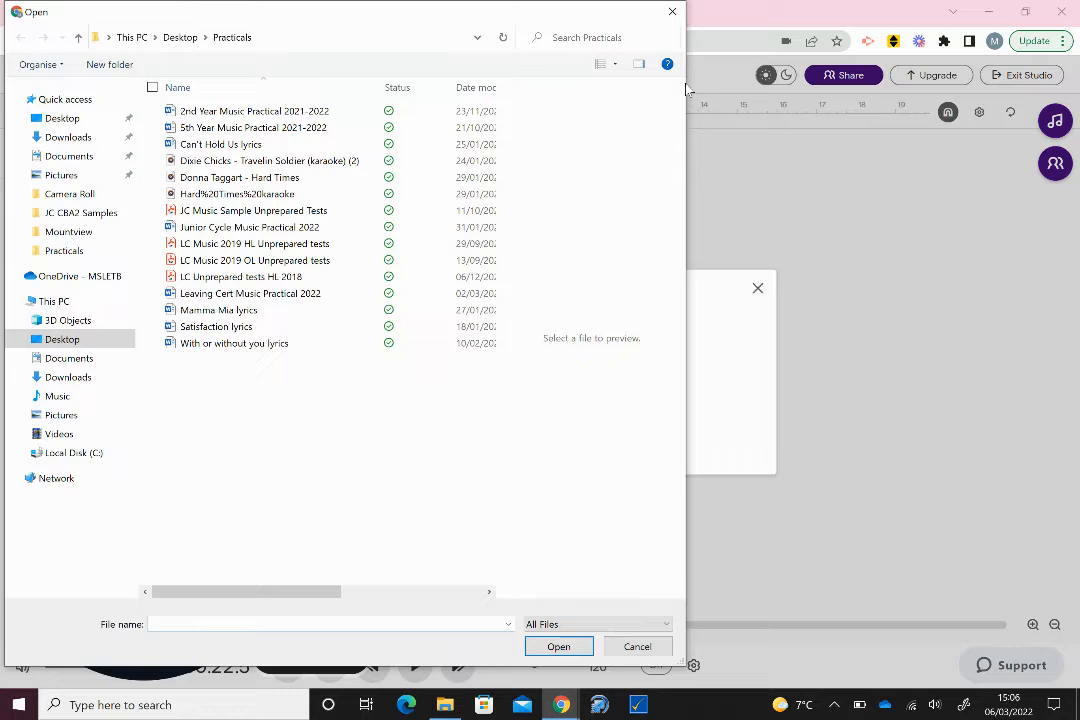
{"action": "left_click", "coordinate": [672, 11]}
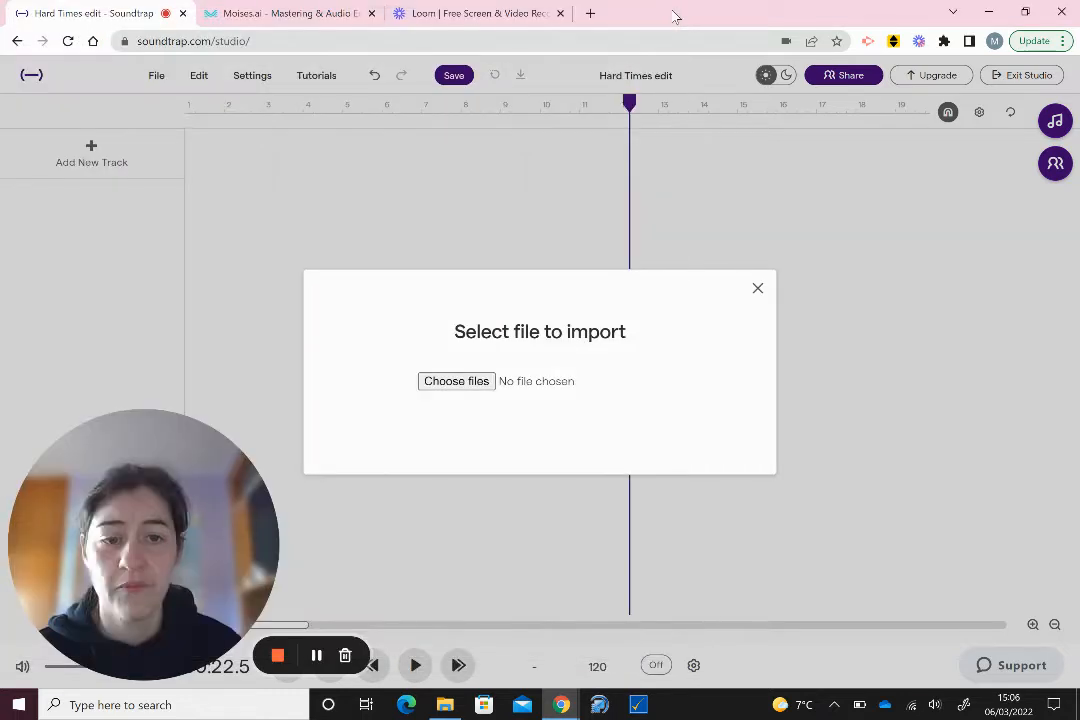
{"action": "left_click", "coordinate": [757, 288]}
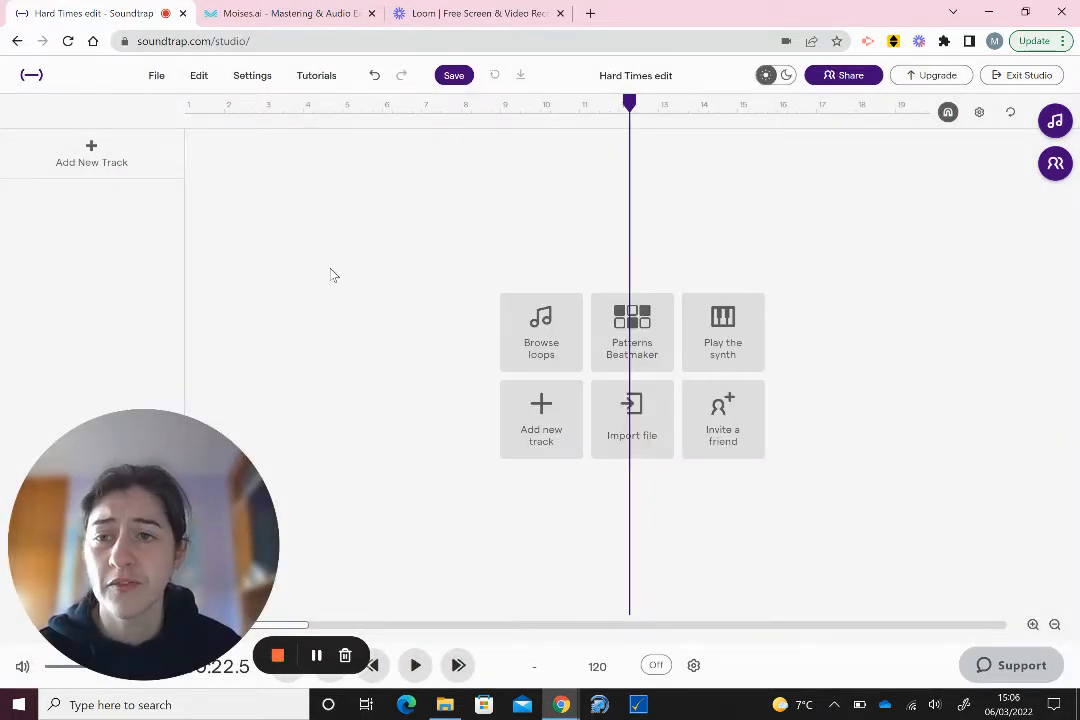
{"action": "left_click", "coordinate": [86, 163]}
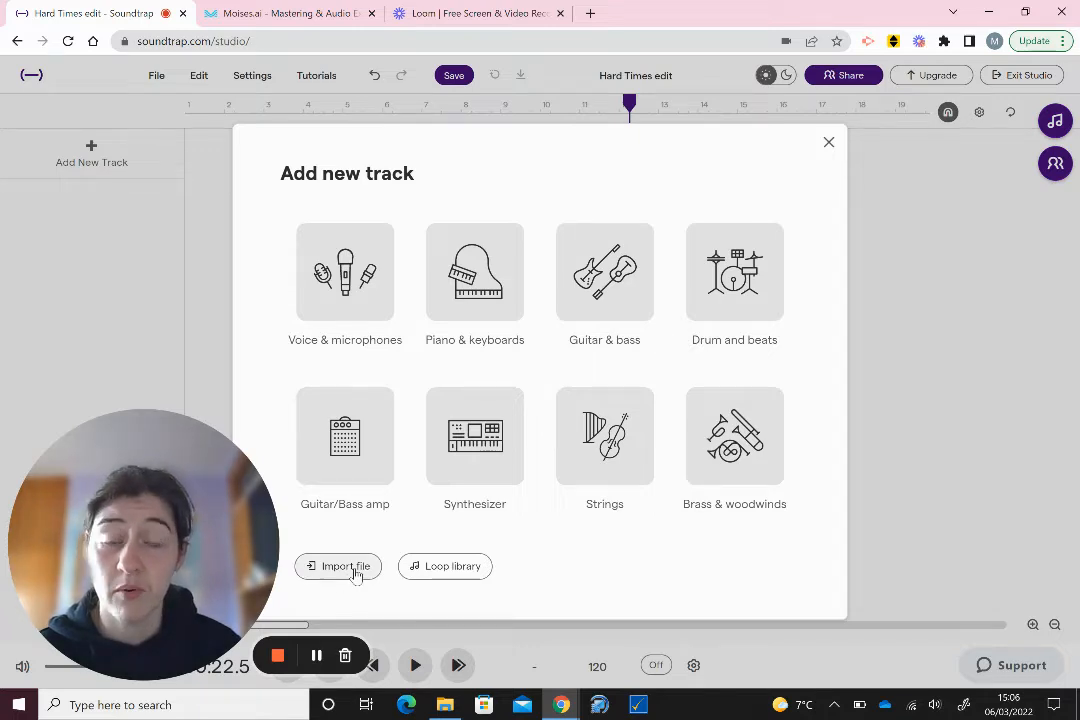
{"action": "left_click", "coordinate": [828, 145]}
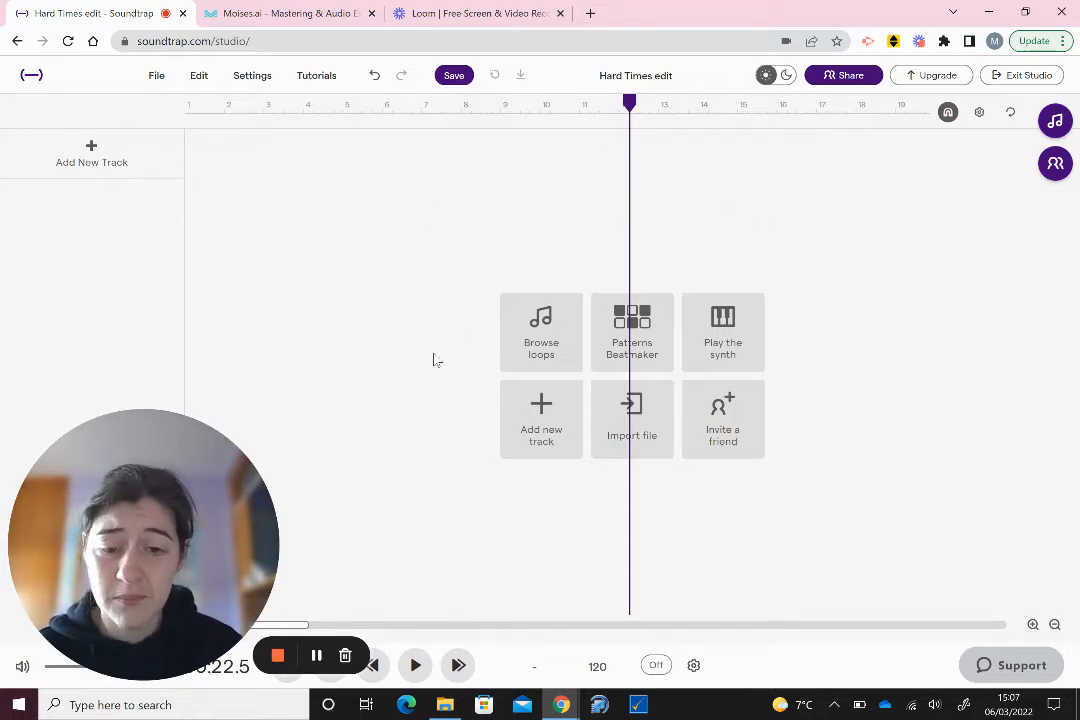
- Drag the Hard Times MP3 from the Downloads folder into the project's track area
{"action": "left_click", "coordinate": [445, 707]}
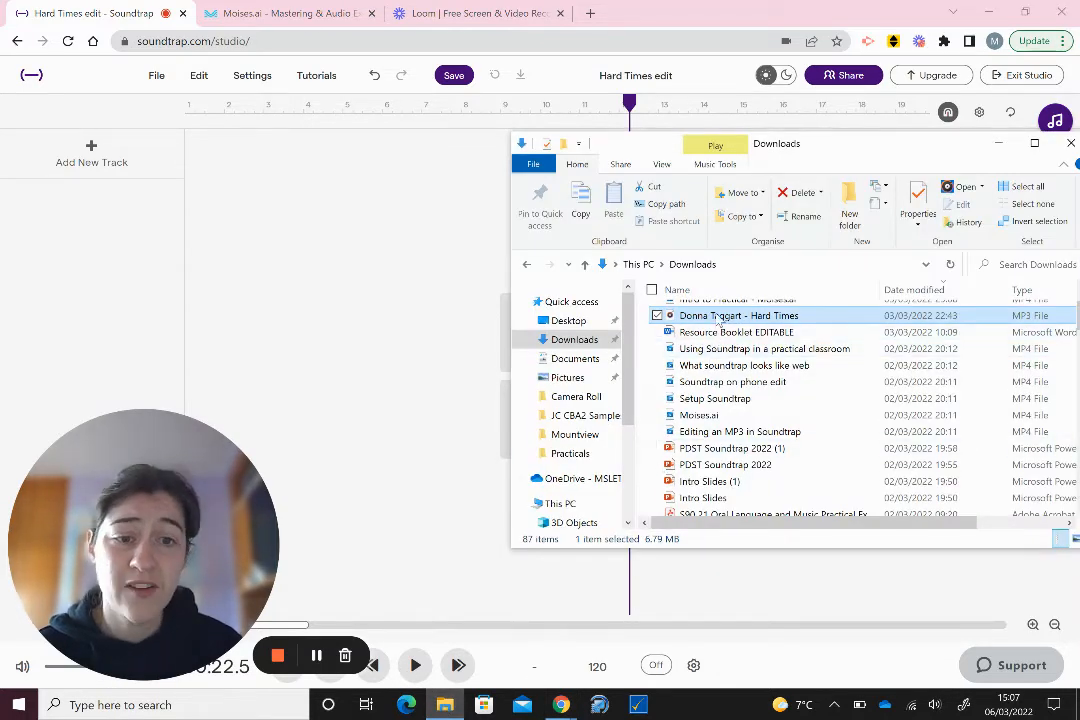
{"action": "left_click_drag", "start_coordinate": [718, 318], "coordinate": [190, 193]}
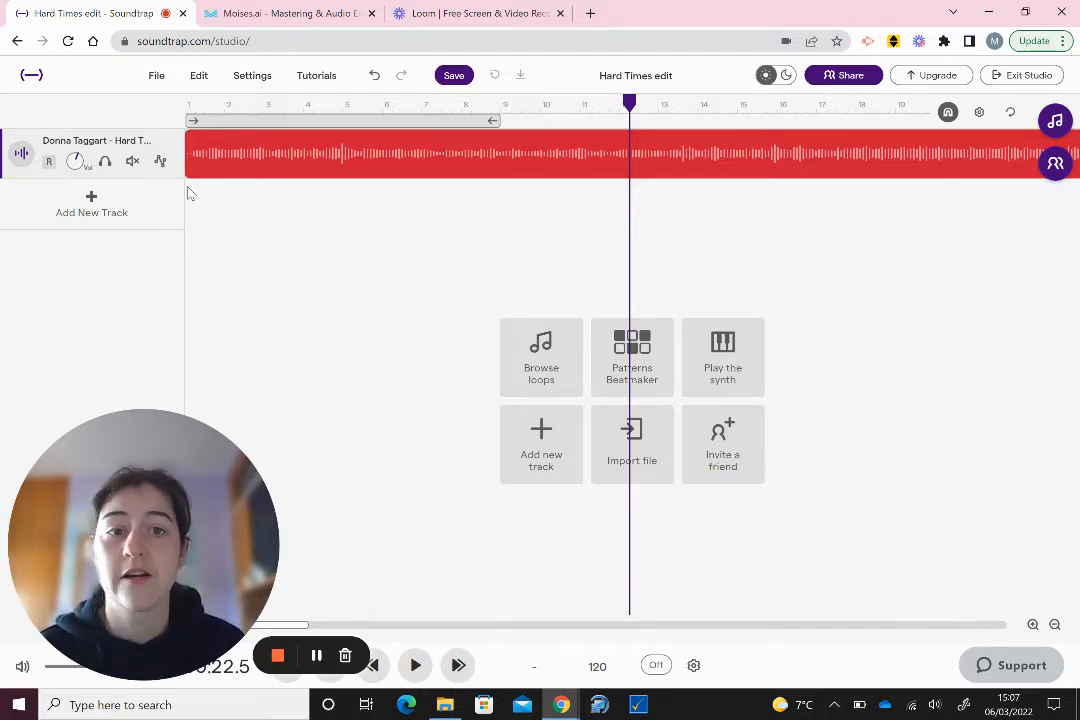
- Play the imported Hard Times track for a few seconds, then stop it
{"action": "key", "text": "space"}
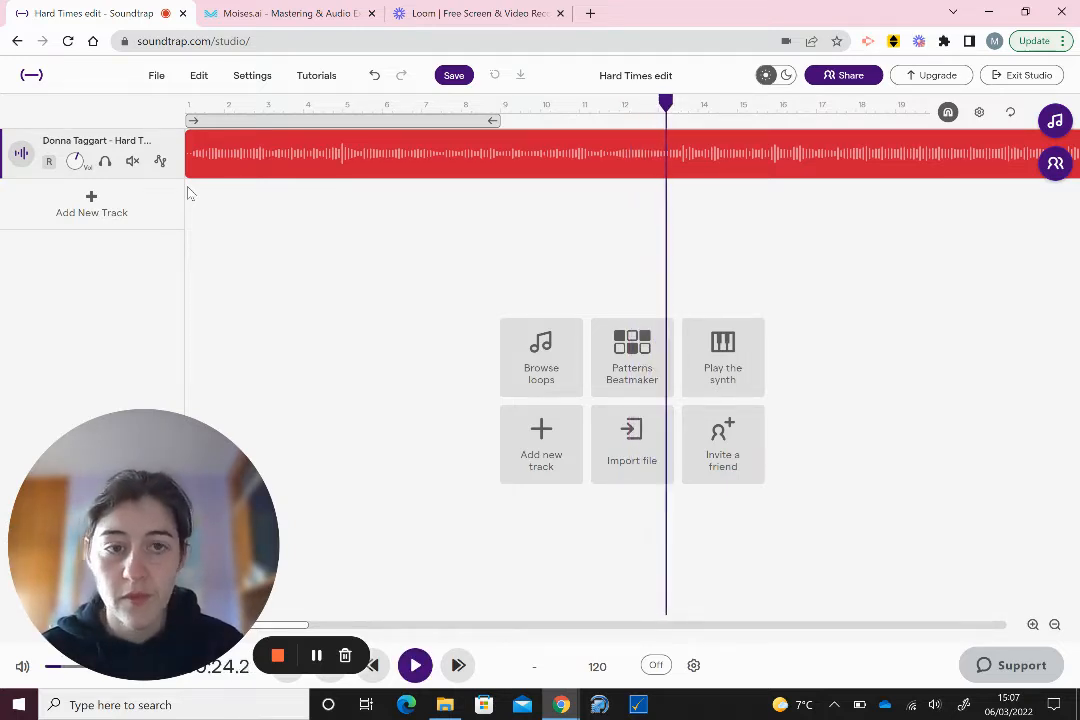
{"action": "key", "text": "space"}
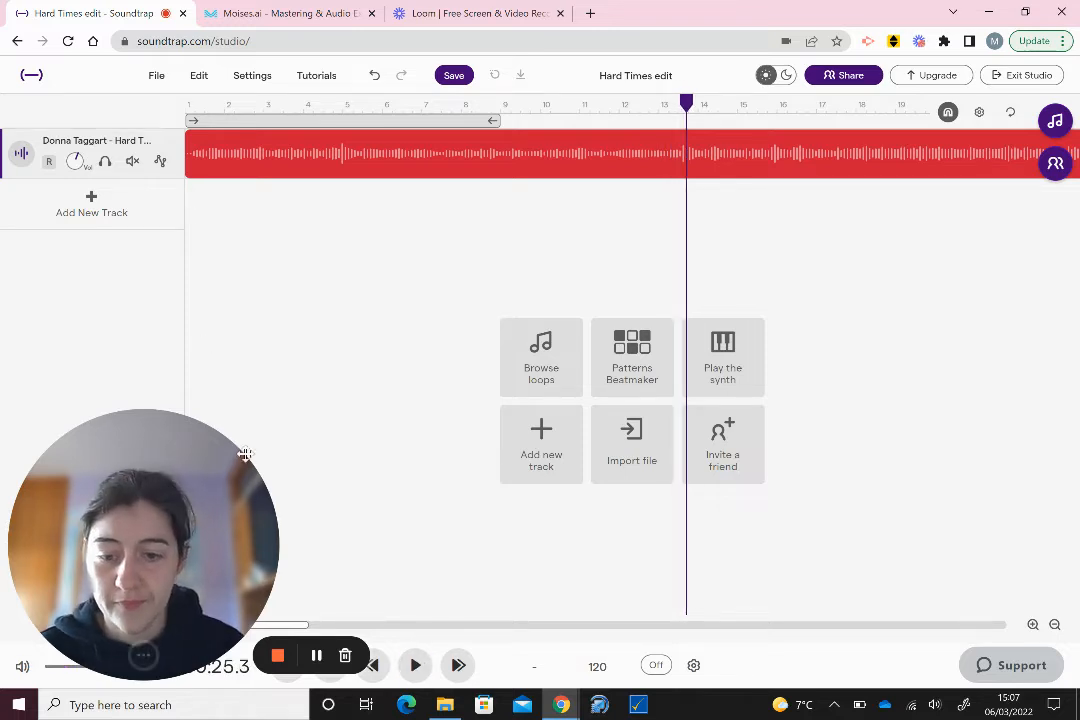
{"action": "left_click", "coordinate": [316, 655]}
{"action": "left_click", "coordinate": [316, 655]}
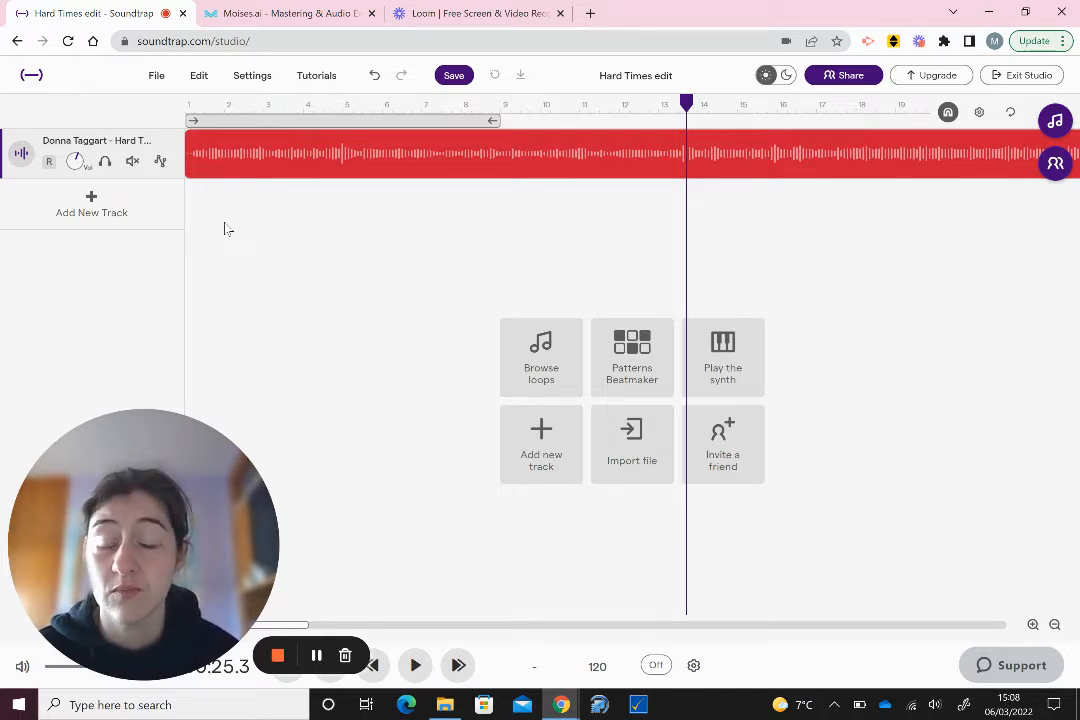
{"action": "mouse_move", "coordinate": [212, 172]}
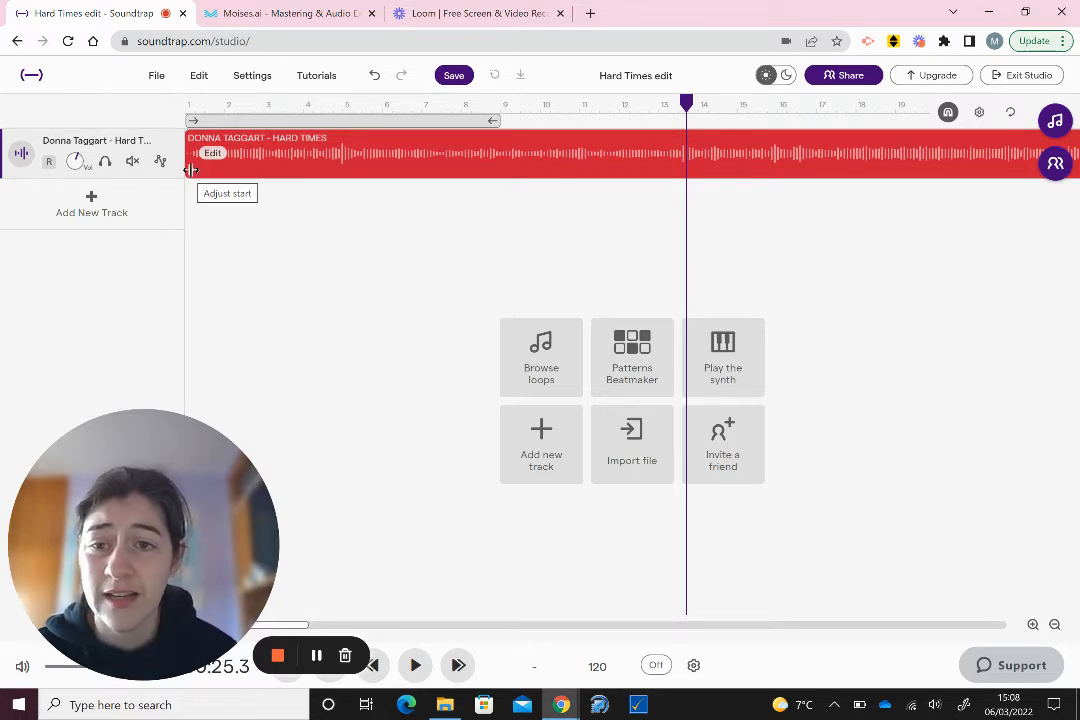
- Trim the clip's beginning, preview it, and slide the clip to start at bar 1
{"action": "left_click_drag", "start_coordinate": [190, 170], "coordinate": [257, 167]}
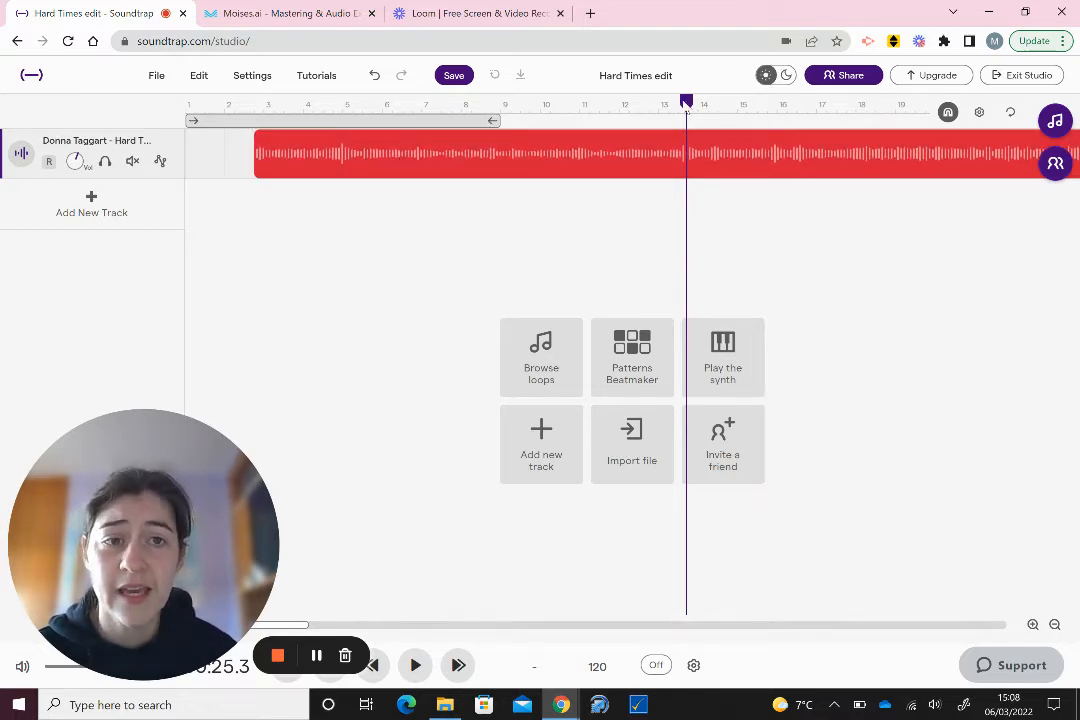
{"action": "left_click_drag", "start_coordinate": [686, 105], "coordinate": [254, 108]}
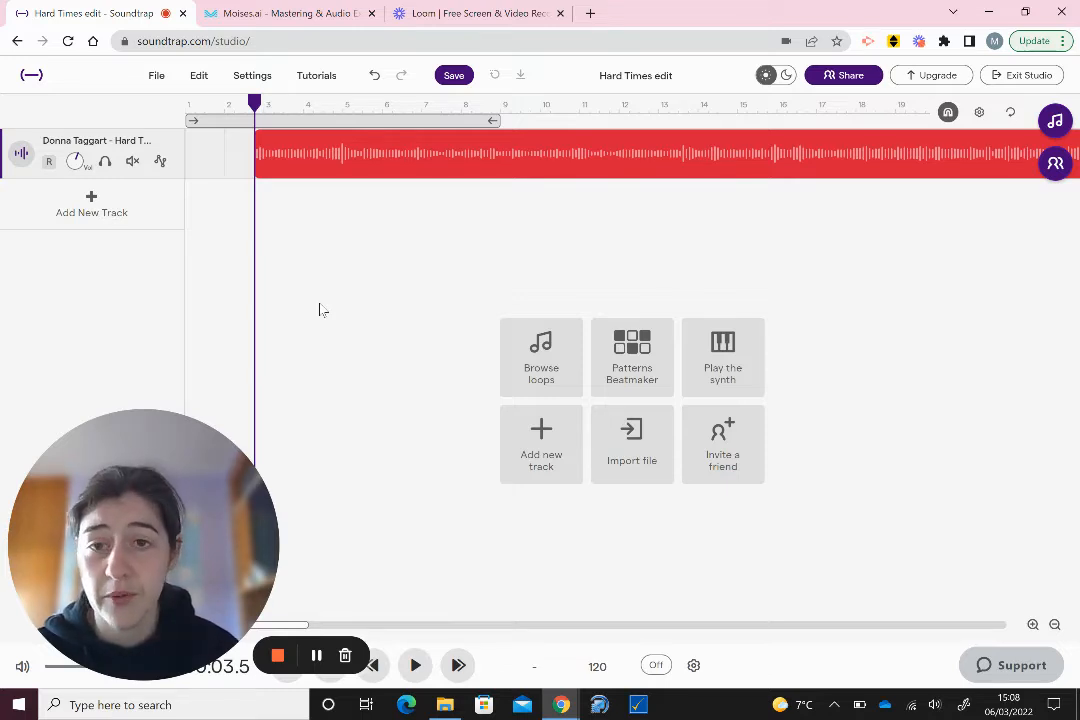
{"action": "key", "text": "space"}
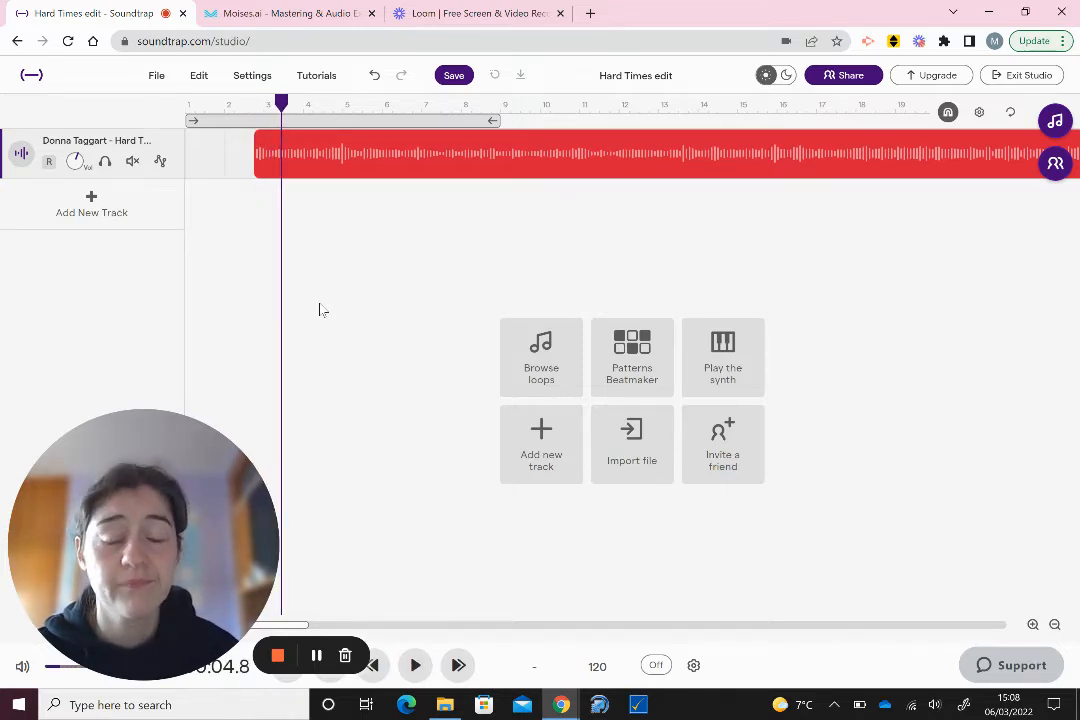
{"action": "mouse_move", "coordinate": [357, 169]}
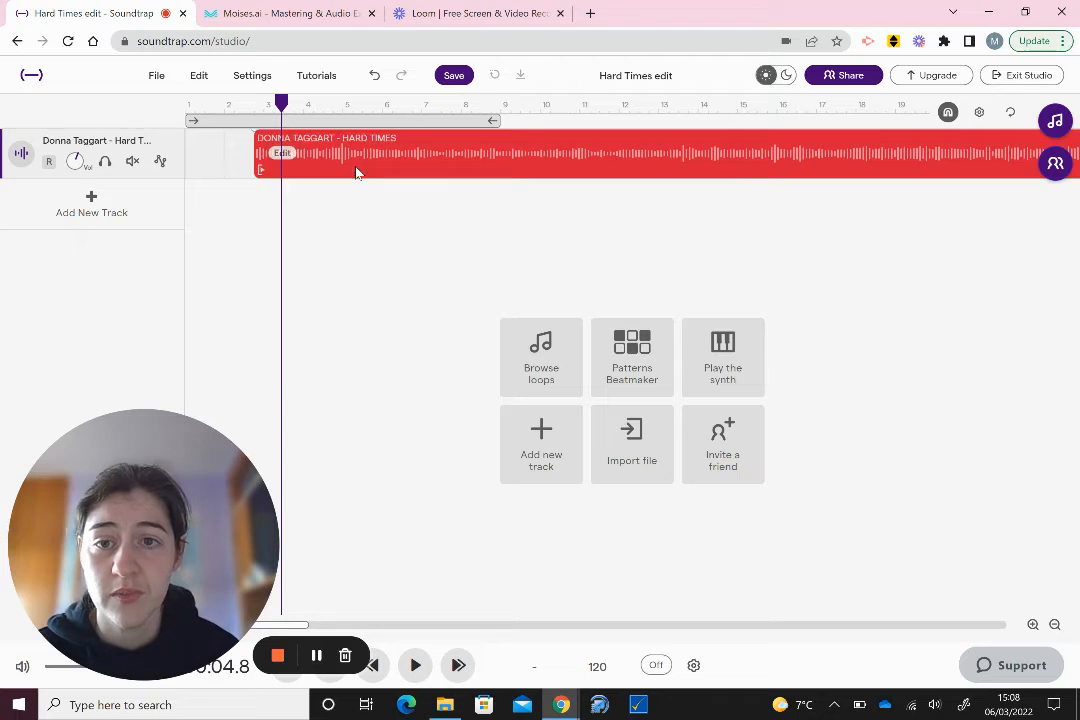
{"action": "left_click_drag", "start_coordinate": [418, 160], "coordinate": [343, 161]}
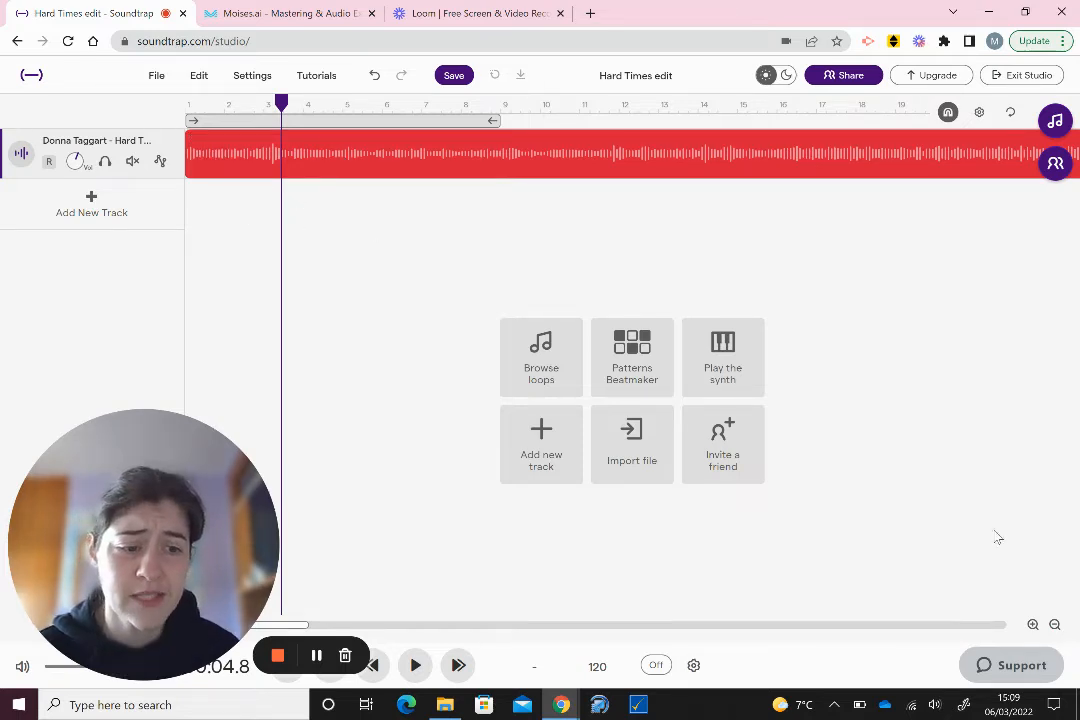
- Zoom out, trim the clip's end back to about bar 81, and return the playhead to 00:00.0
{"action": "left_click", "coordinate": [1055, 625]}
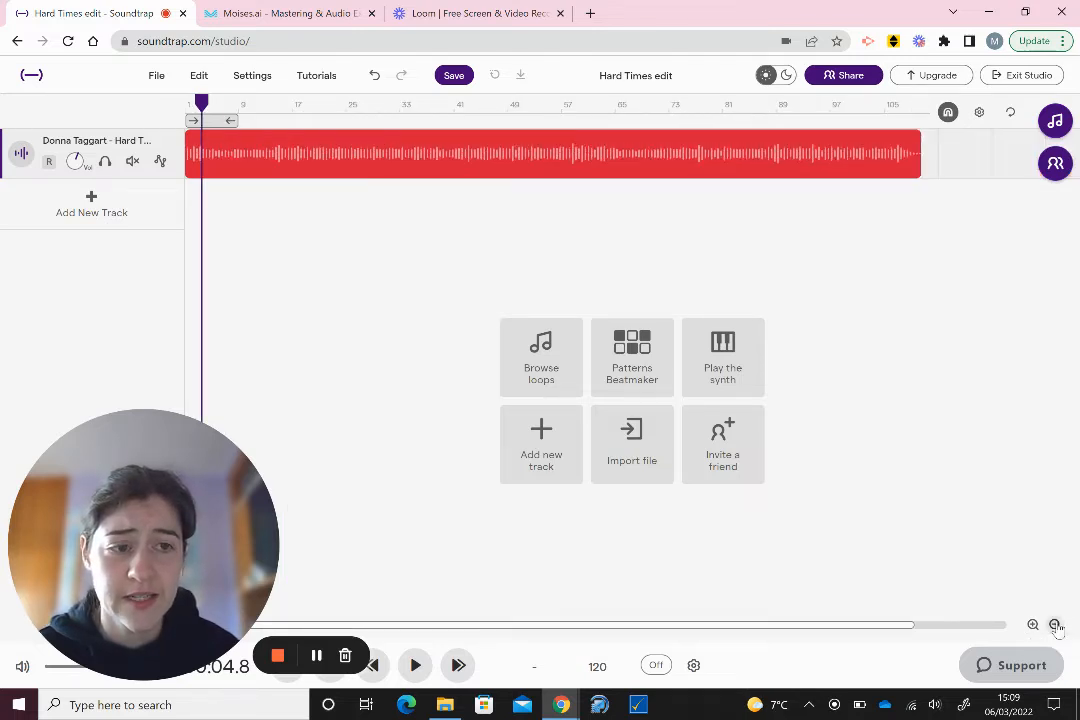
{"action": "mouse_move", "coordinate": [808, 175]}
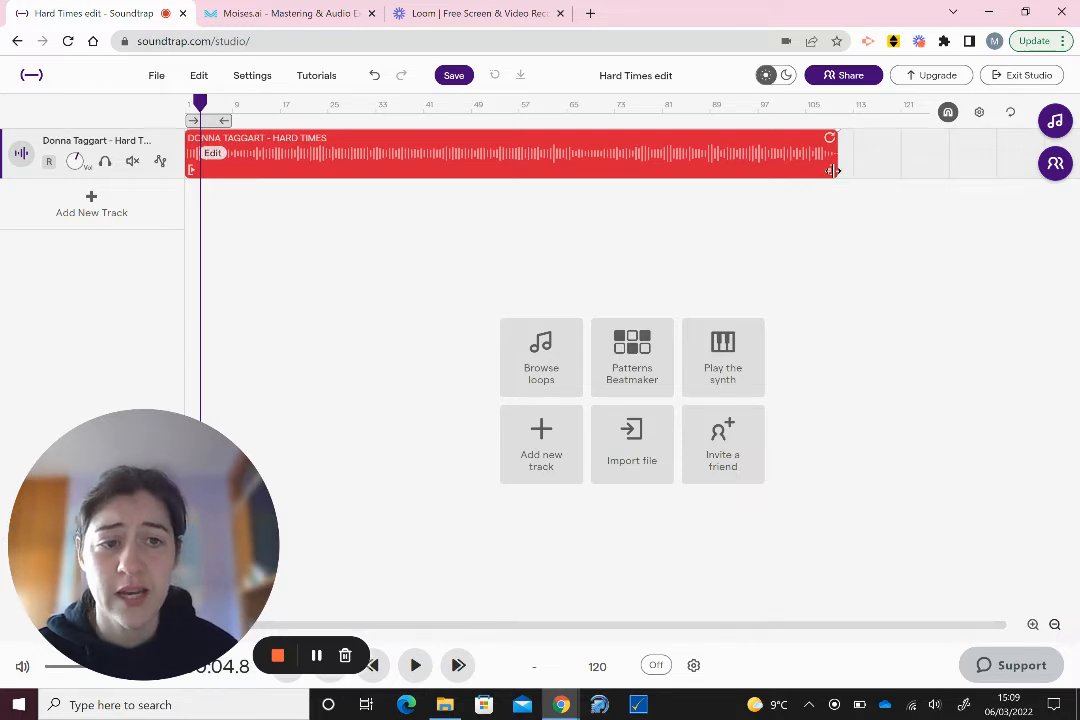
{"action": "left_click_drag", "start_coordinate": [833, 171], "coordinate": [654, 172]}
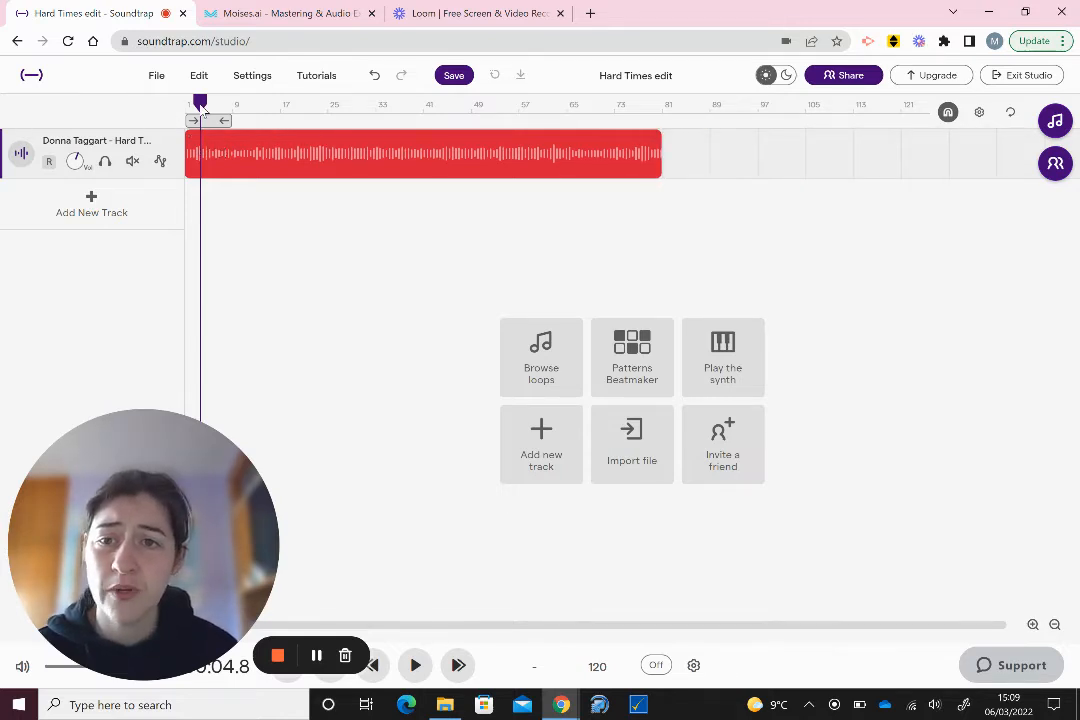
{"action": "left_click_drag", "start_coordinate": [202, 106], "coordinate": [518, 106]}
{"action": "left_click_drag", "start_coordinate": [159, 425], "coordinate": [133, 335]}
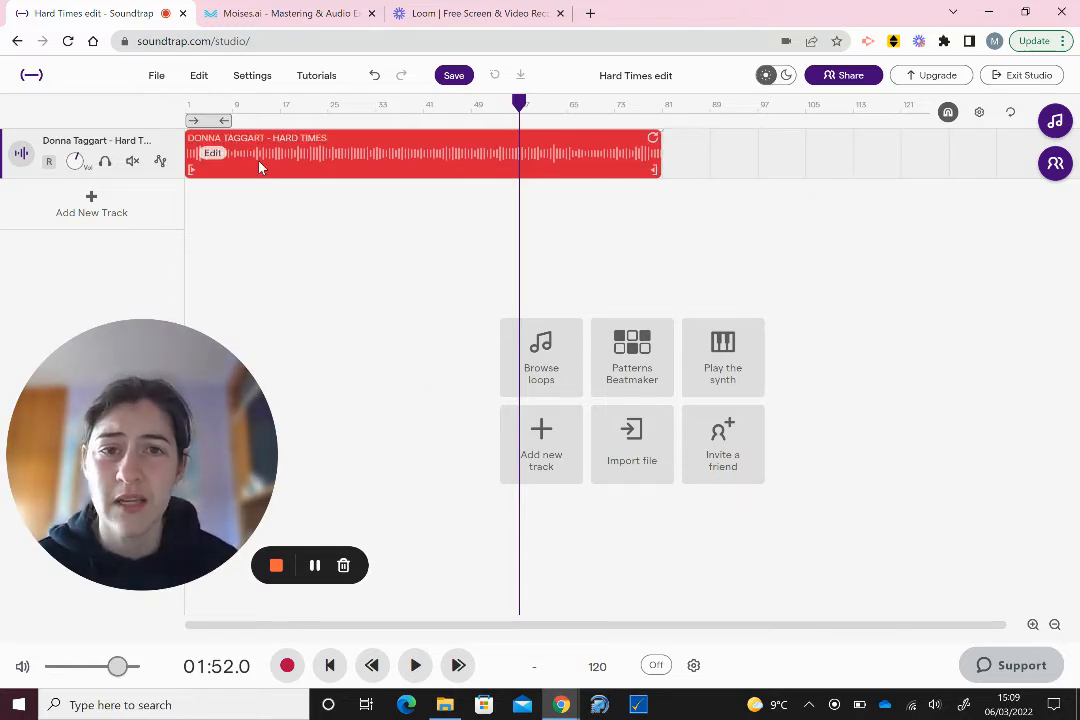
{"action": "left_click", "coordinate": [304, 133]}
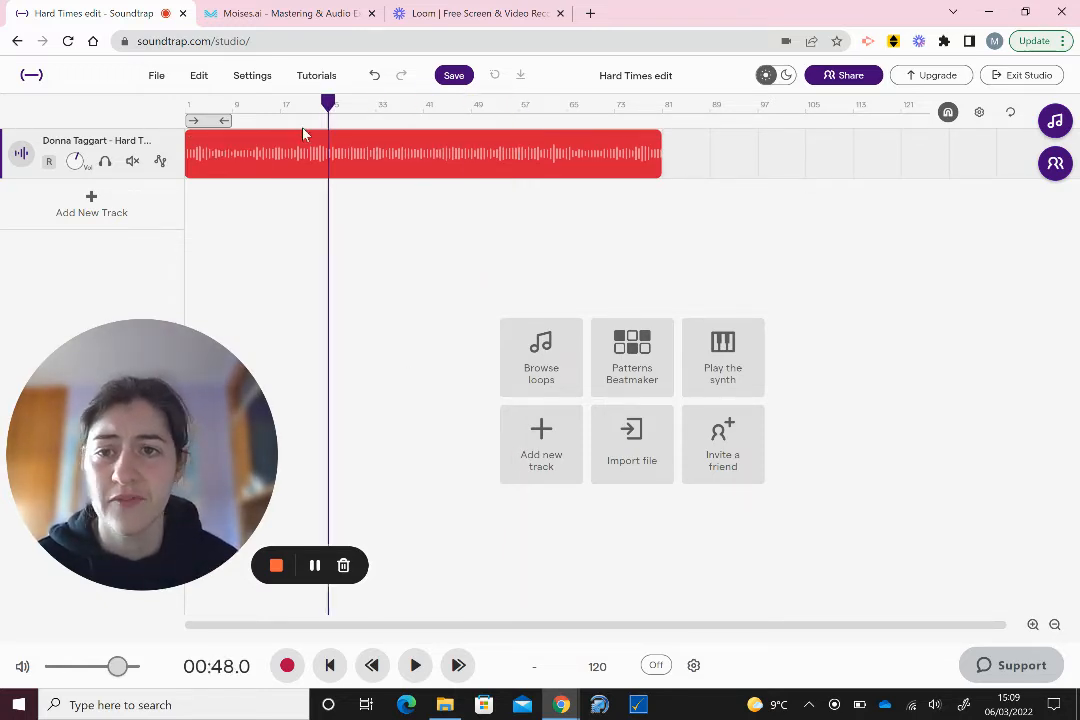
{"action": "left_click_drag", "start_coordinate": [304, 134], "coordinate": [184, 160]}
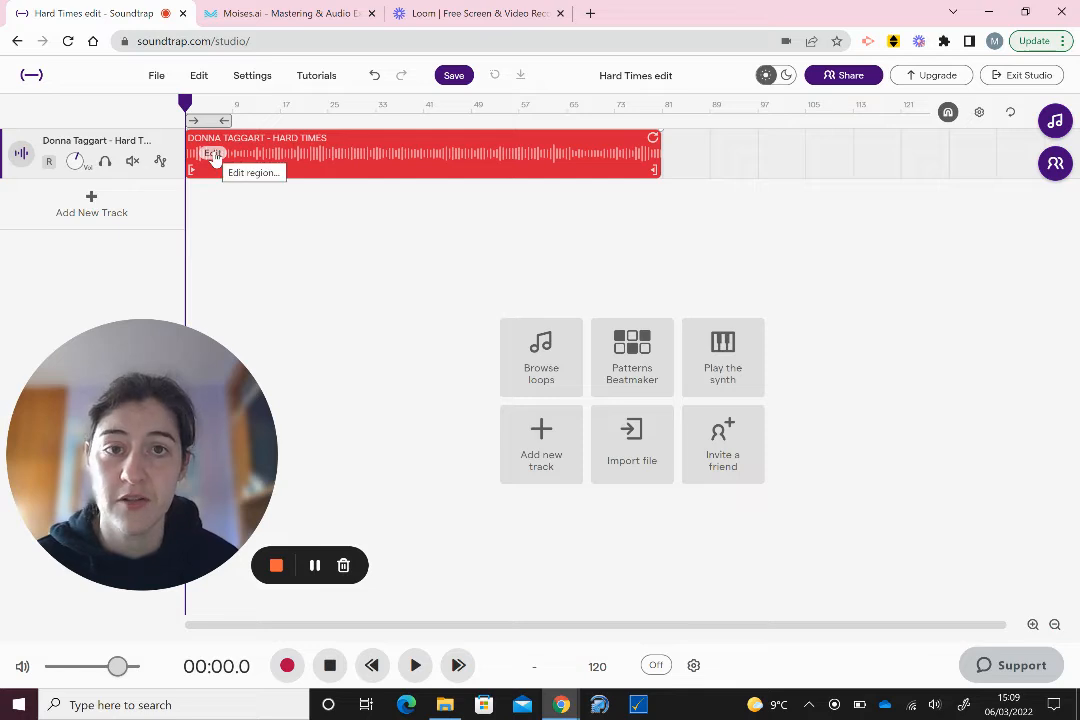
- Apply Fade in to the Hard Times clip from its Edit menu, then zoom in
{"action": "left_click", "coordinate": [215, 157]}
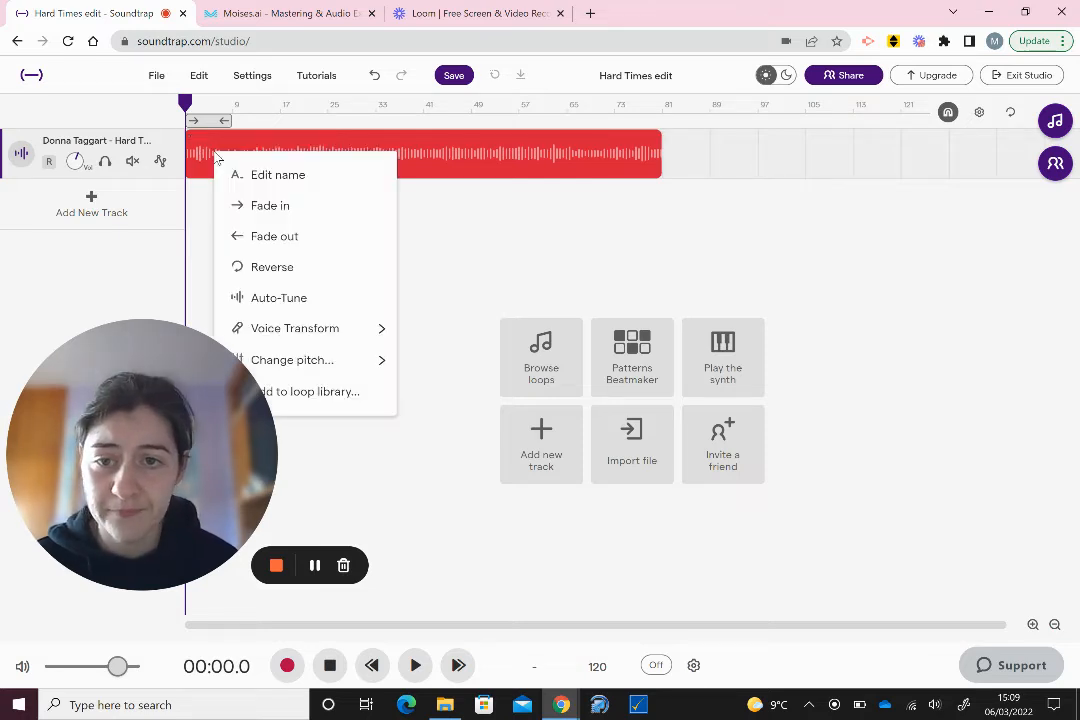
{"action": "left_click", "coordinate": [298, 207]}
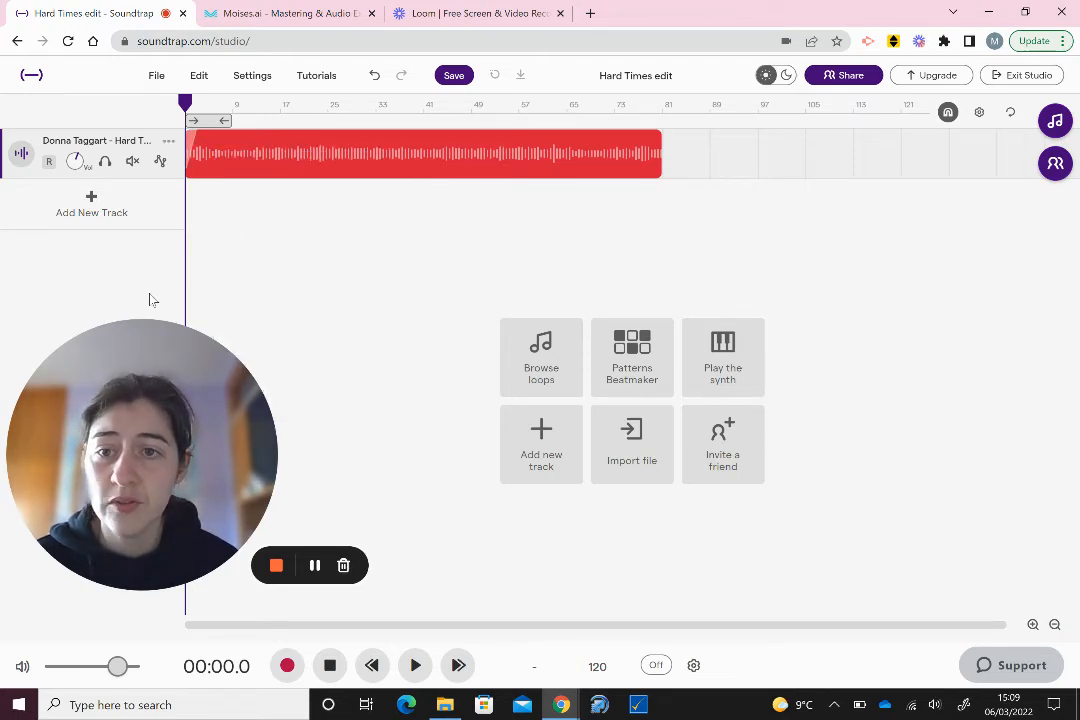
{"action": "left_click_drag", "start_coordinate": [145, 330], "coordinate": [139, 395]}
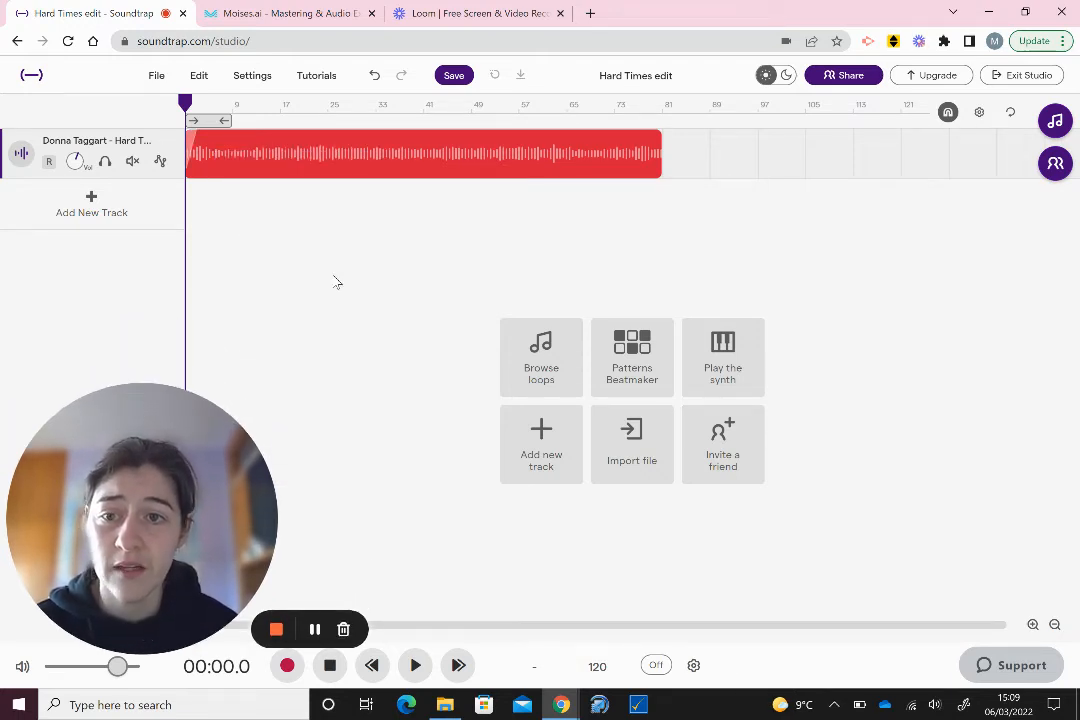
{"action": "left_click", "coordinate": [1033, 625]}
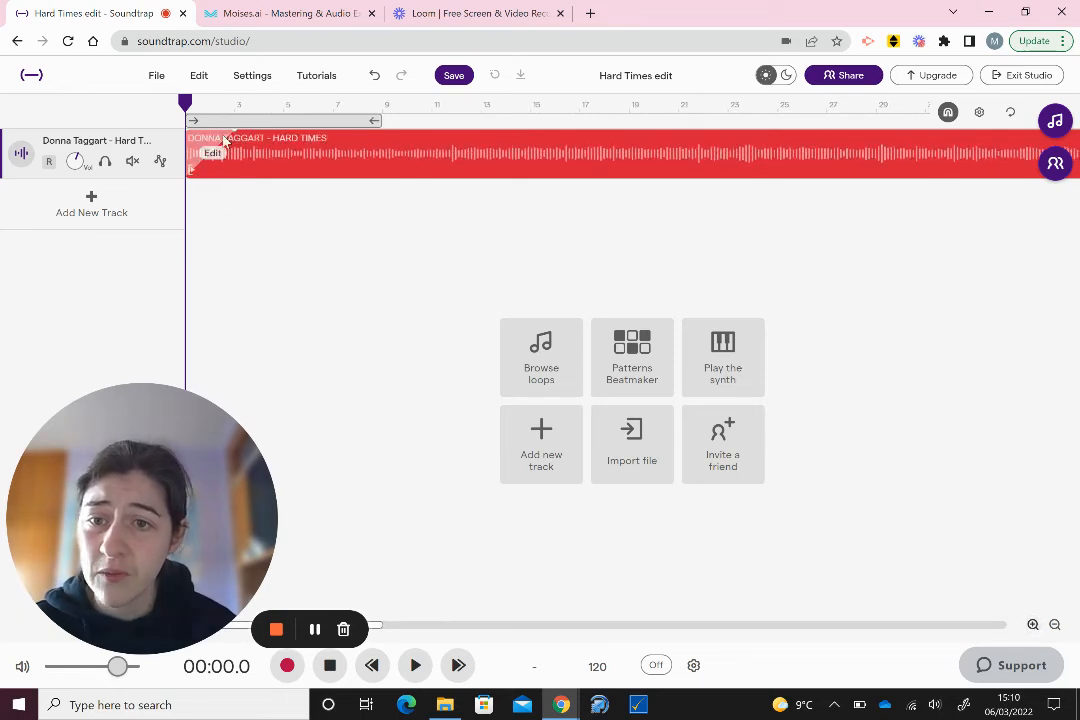
- Extend the fade-in to about bar 4 and play the song to hear it
{"action": "left_click_drag", "start_coordinate": [190, 131], "coordinate": [263, 137]}
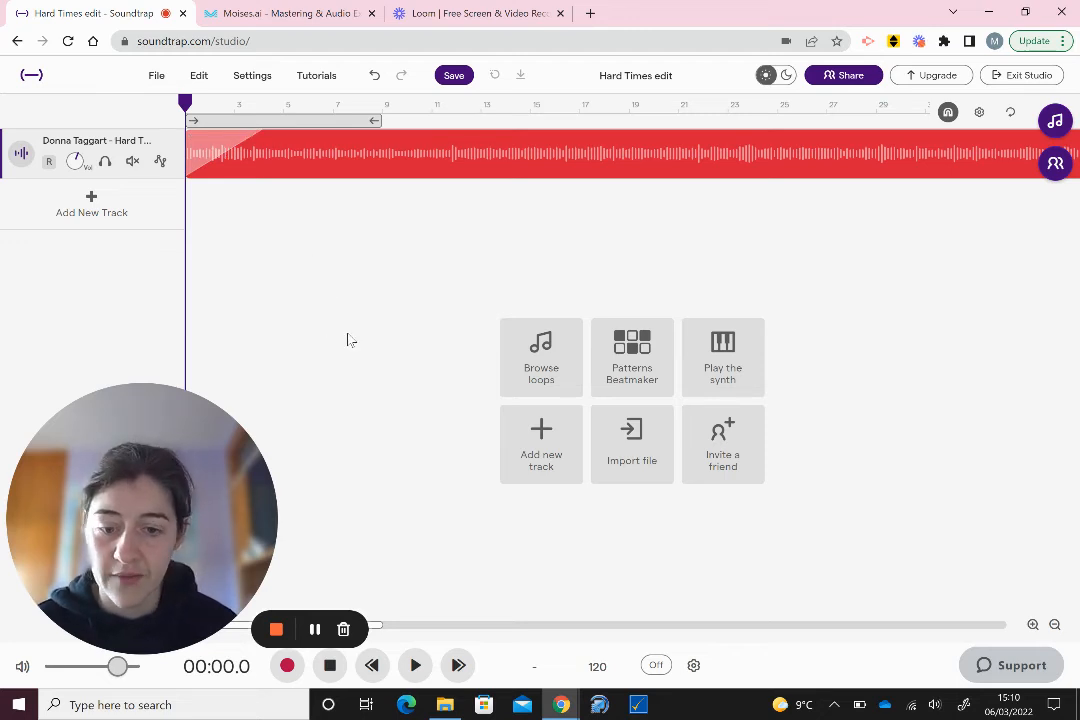
{"action": "key", "text": "space"}
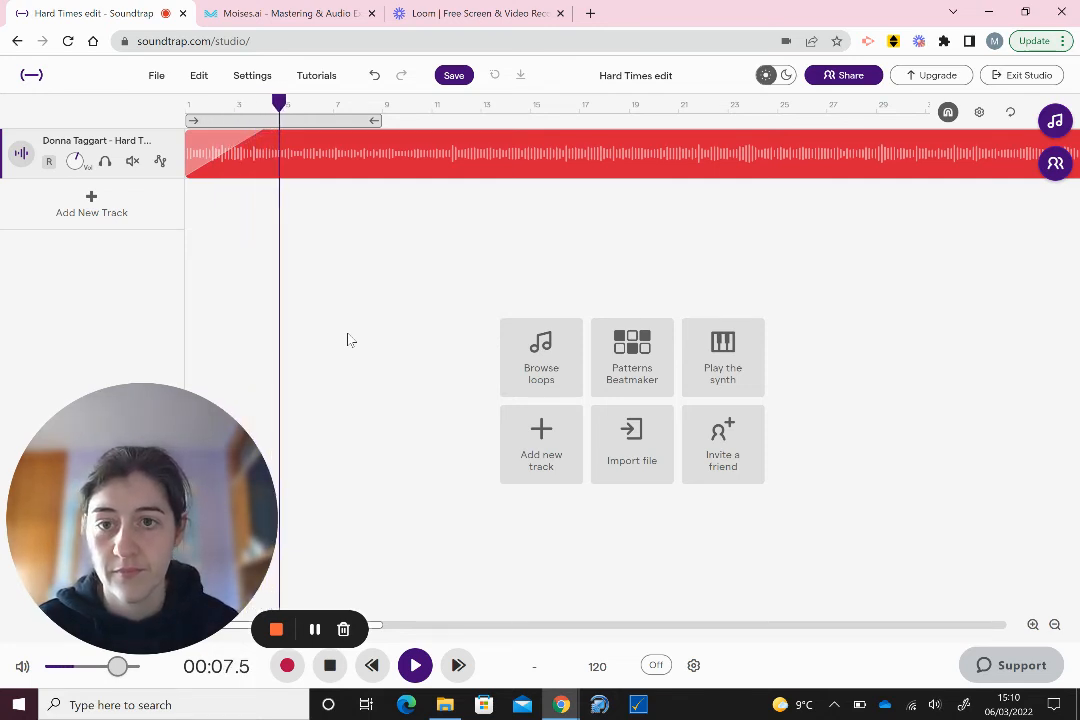
{"action": "key", "text": "space"}
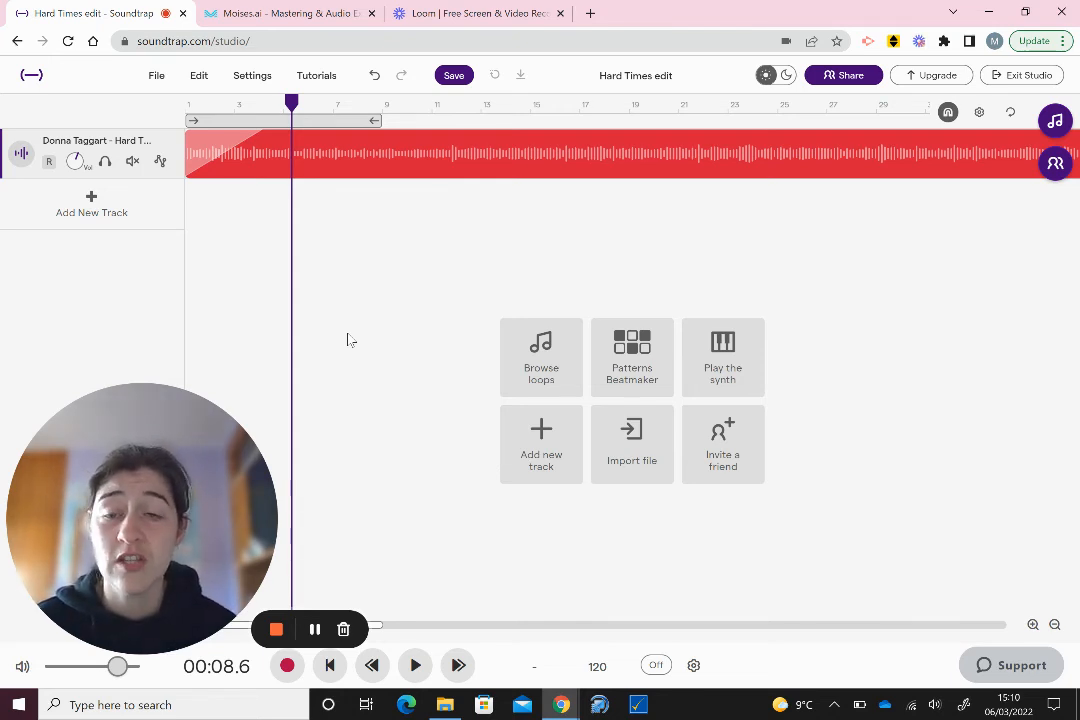
{"action": "mouse_move", "coordinate": [228, 157]}
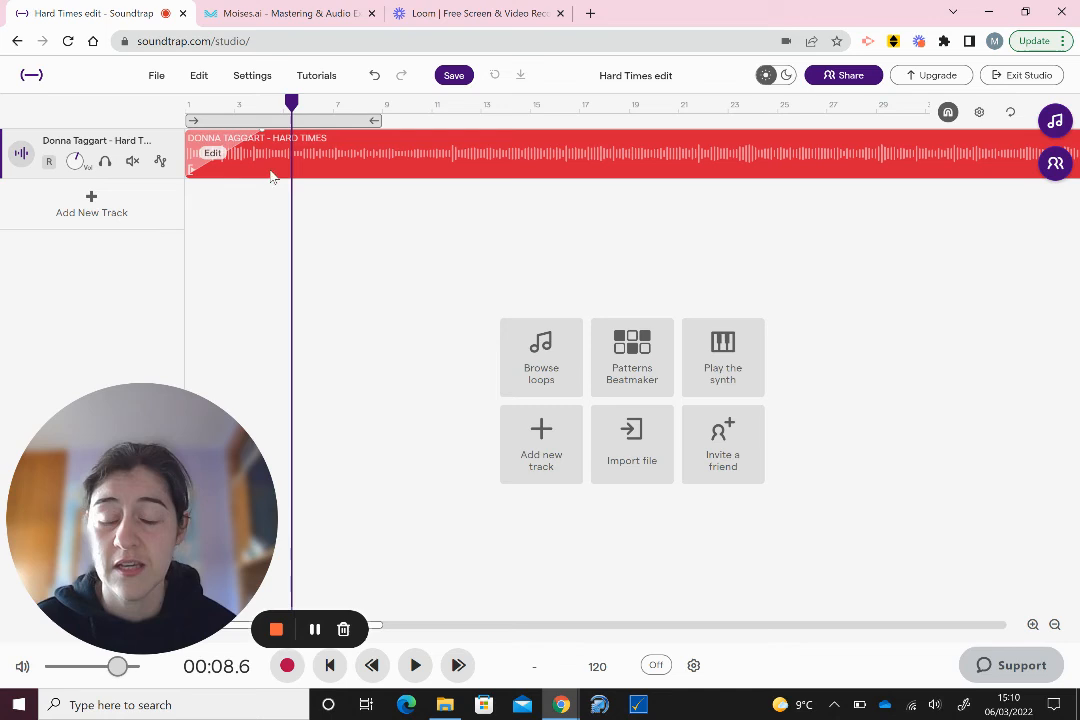
- Set the Hard Times clip's pitch to -2 using Change pitch in its Edit menu
{"action": "left_click", "coordinate": [214, 155]}
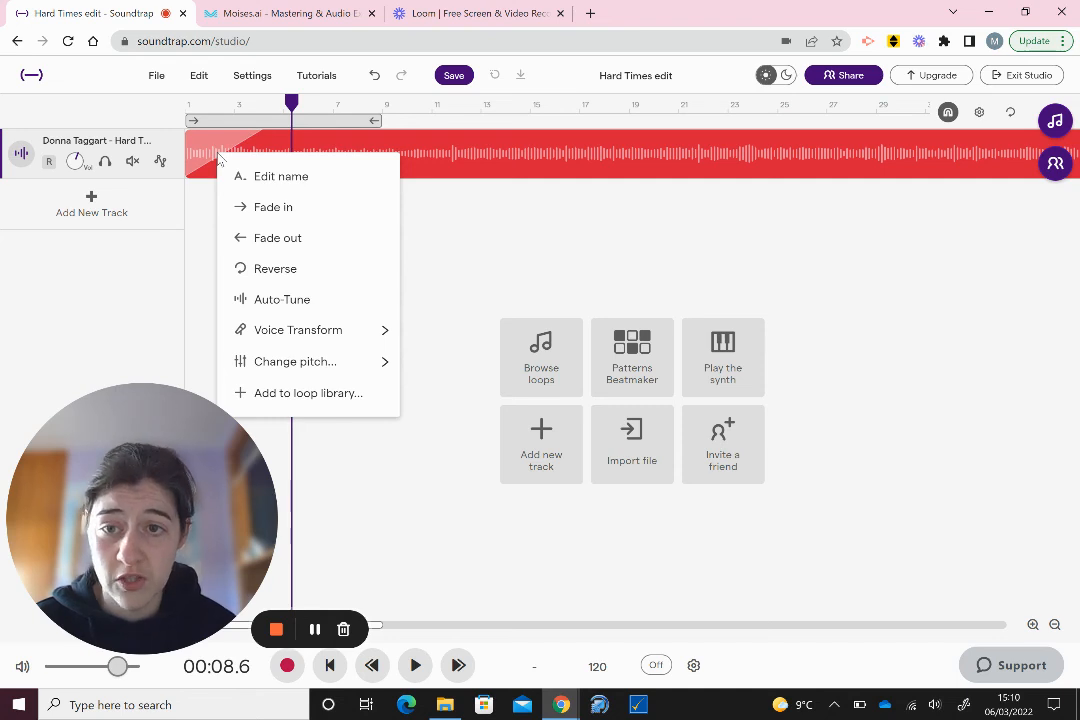
{"action": "mouse_move", "coordinate": [320, 368]}
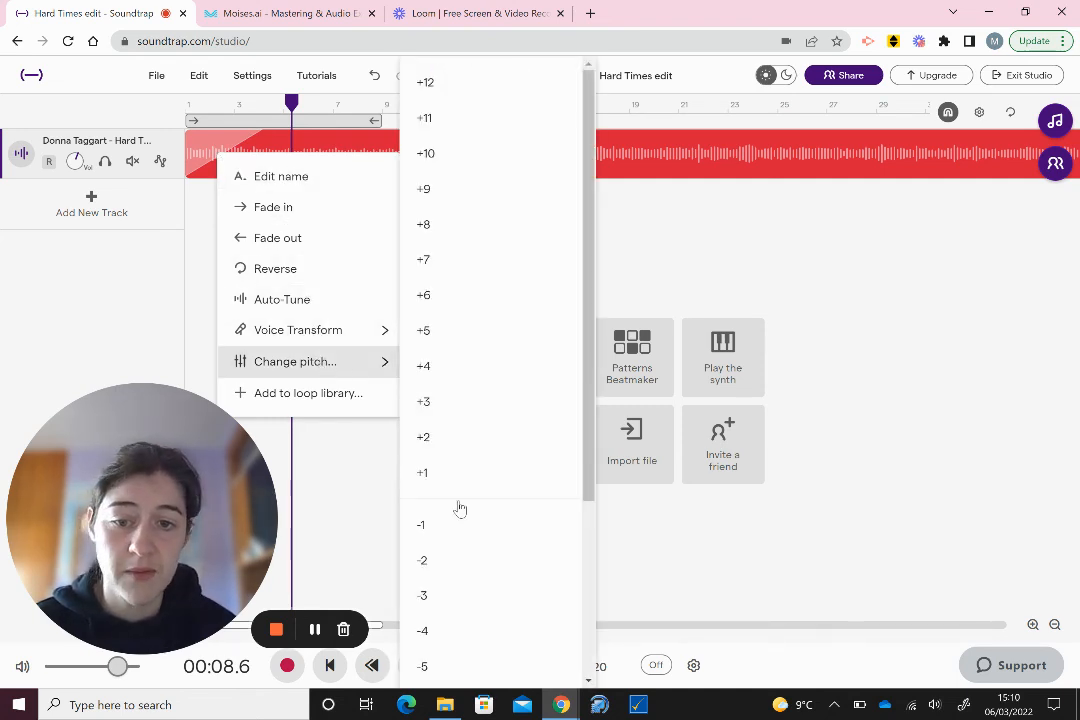
{"action": "left_click", "coordinate": [452, 574]}
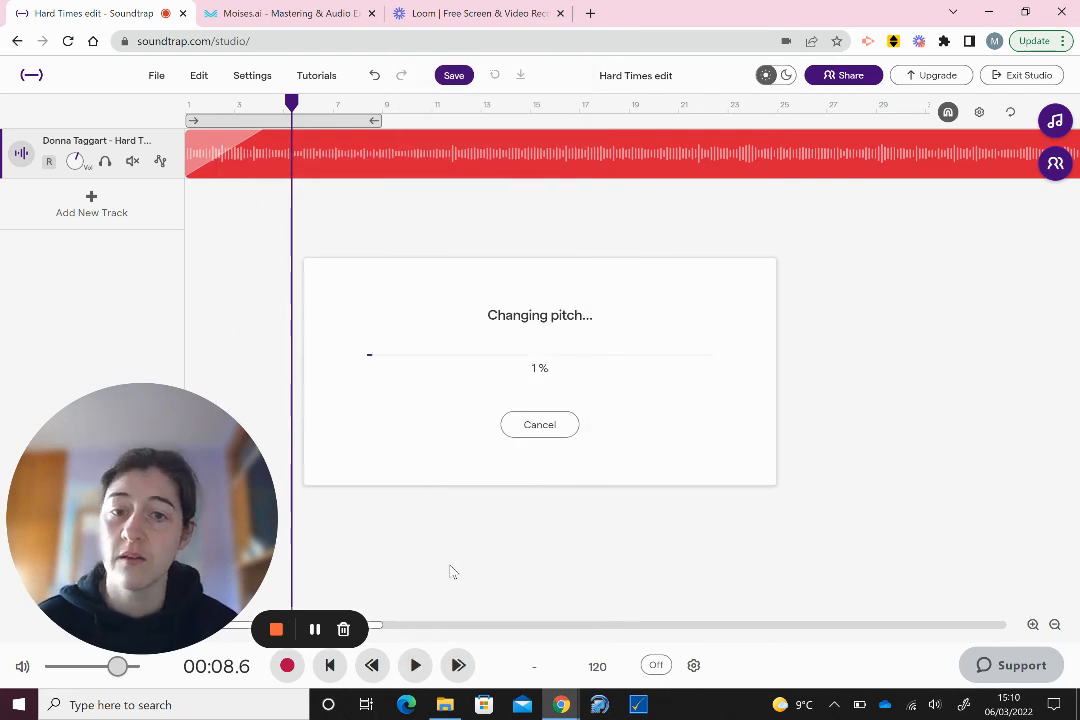